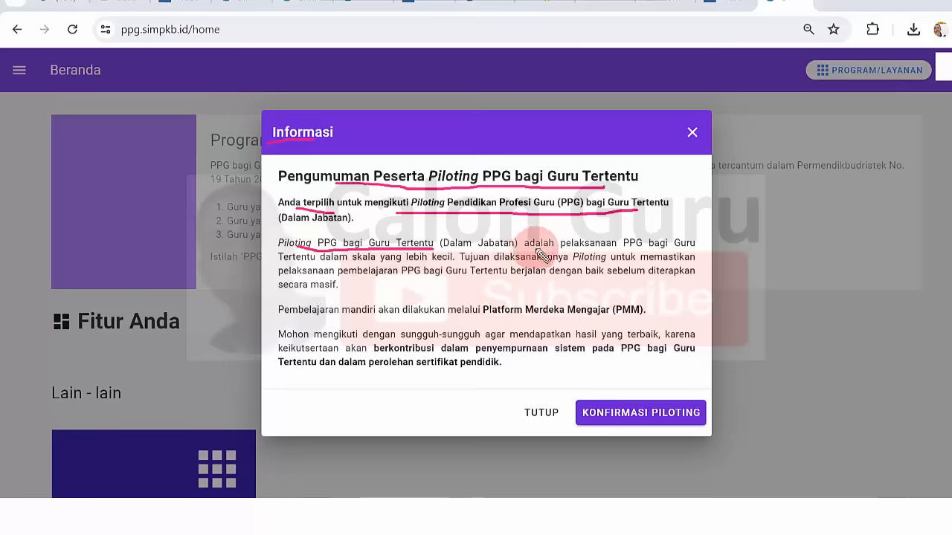
Underline the key phrases in the piloting announcement's description, Platform Merdeka Mengajar and participation paragraphs, and clear the markings
drag(538, 252, 666, 253)
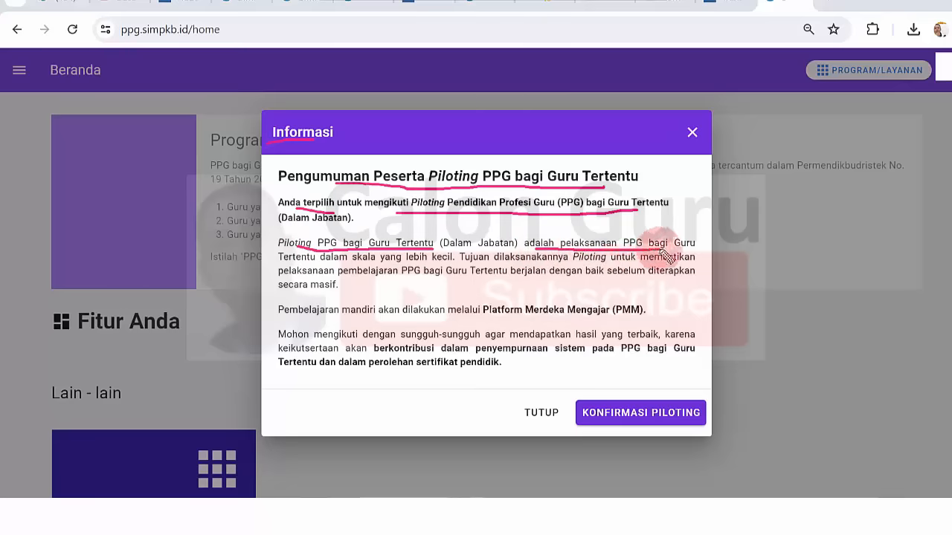
drag(341, 260, 665, 264)
drag(364, 278, 691, 283)
mouse_move(290, 296)
mouse_down()
mouse_move(328, 296)
mouse_move(381, 316)
mouse_up()
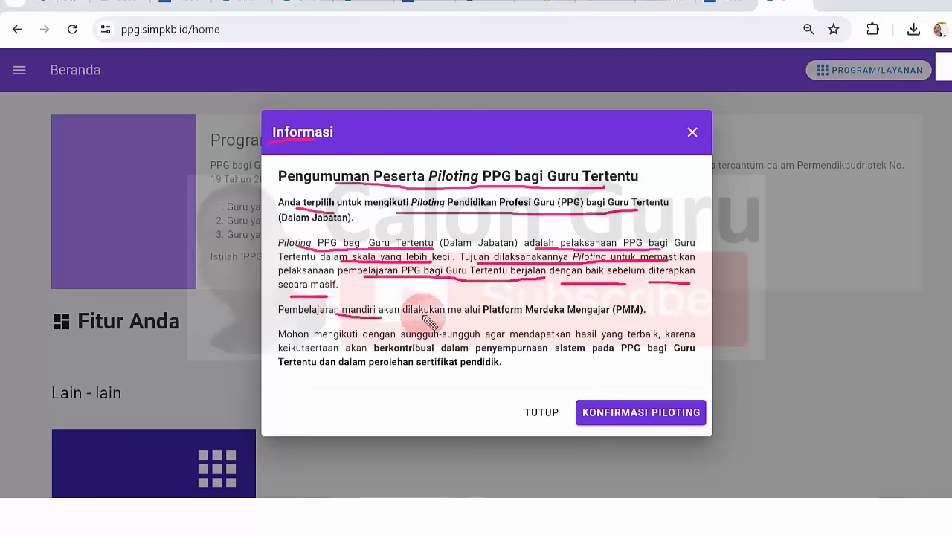
drag(466, 317, 623, 316)
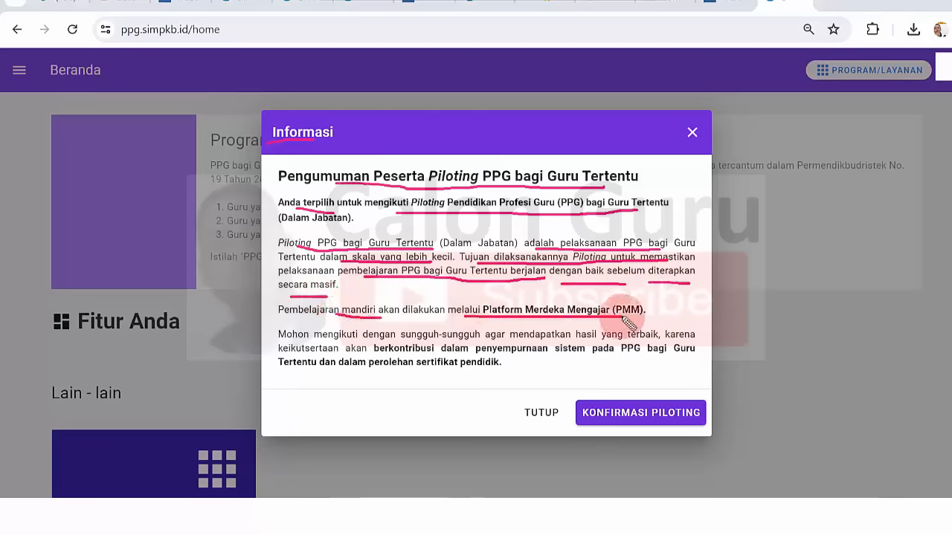
drag(313, 340, 371, 339)
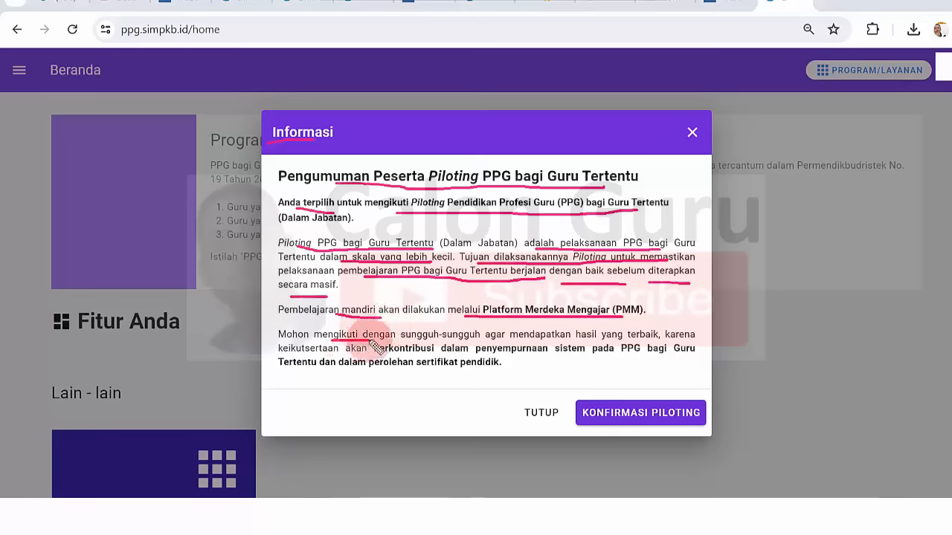
drag(509, 340, 597, 339)
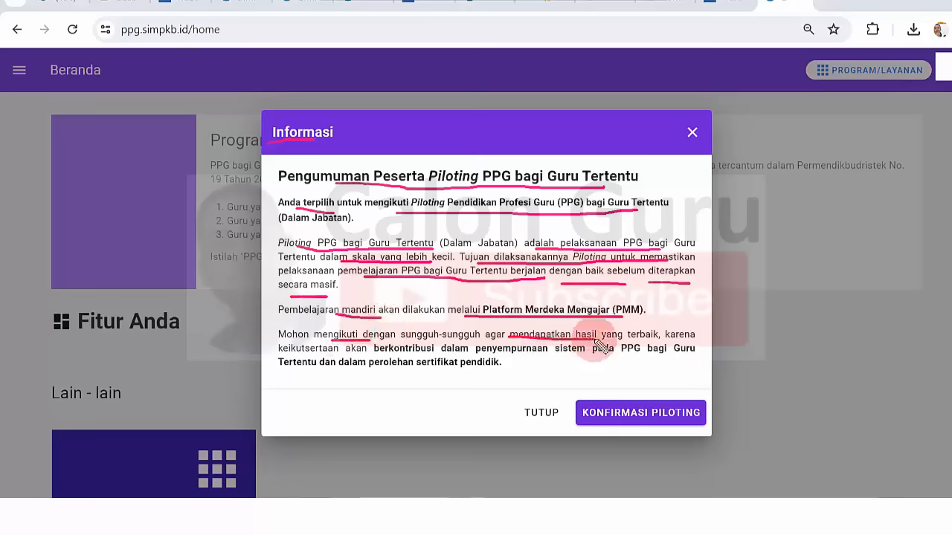
drag(338, 357, 356, 355)
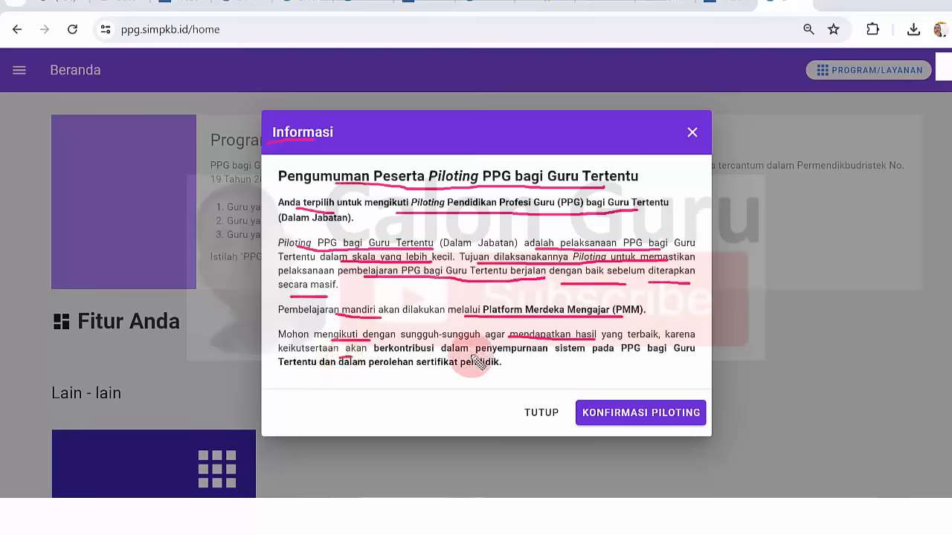
drag(508, 356, 649, 356)
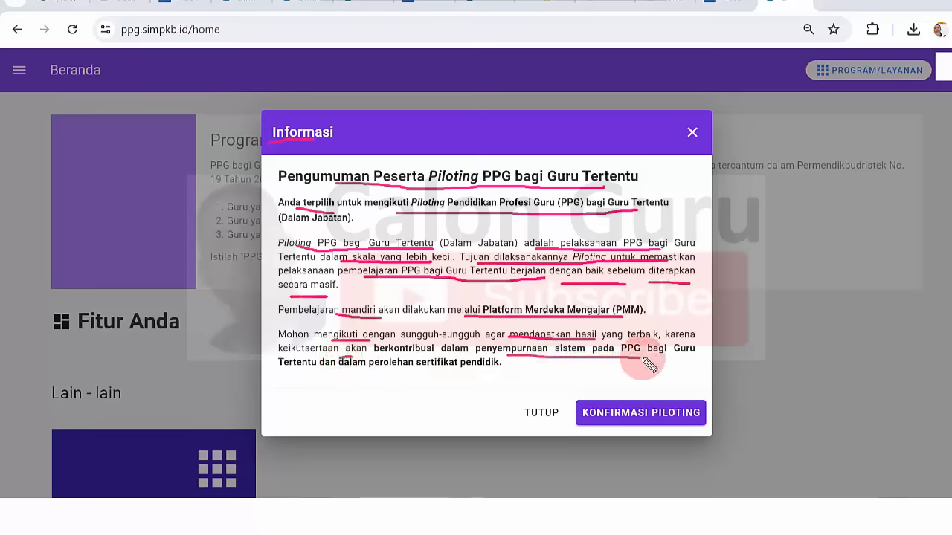
drag(305, 368, 325, 368)
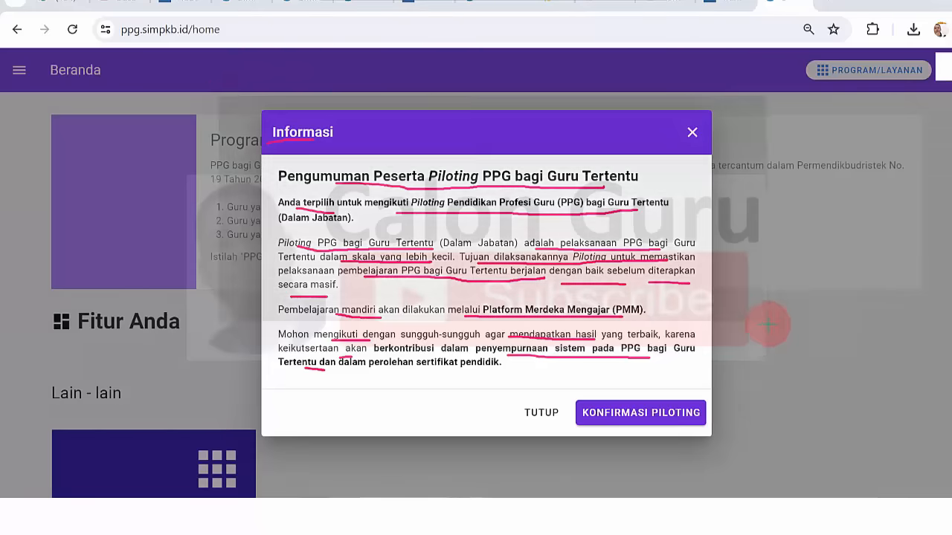
key(Escape)
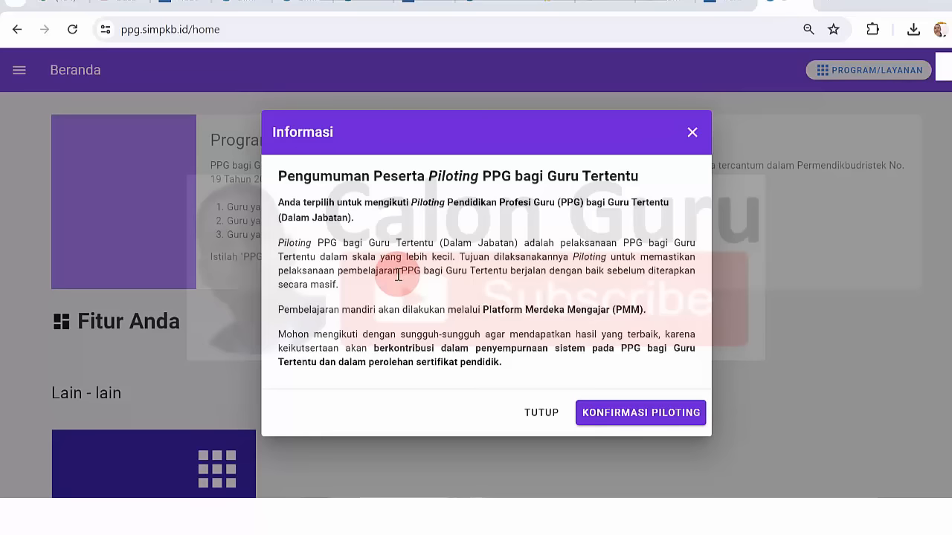
Proceed to the piloting confirmation and review the candidate notice about passing Seleksi Administrasi and confirming registration
click(647, 412)
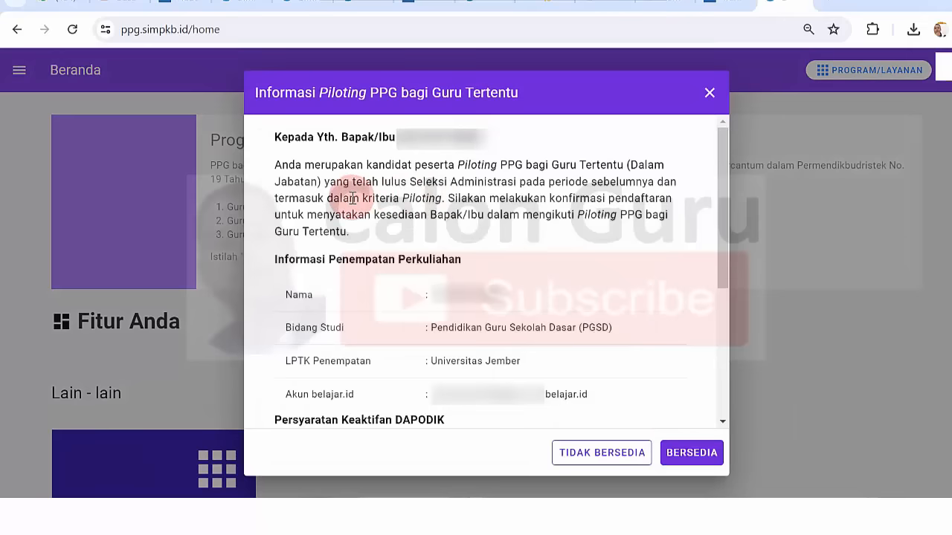
drag(257, 94, 459, 90)
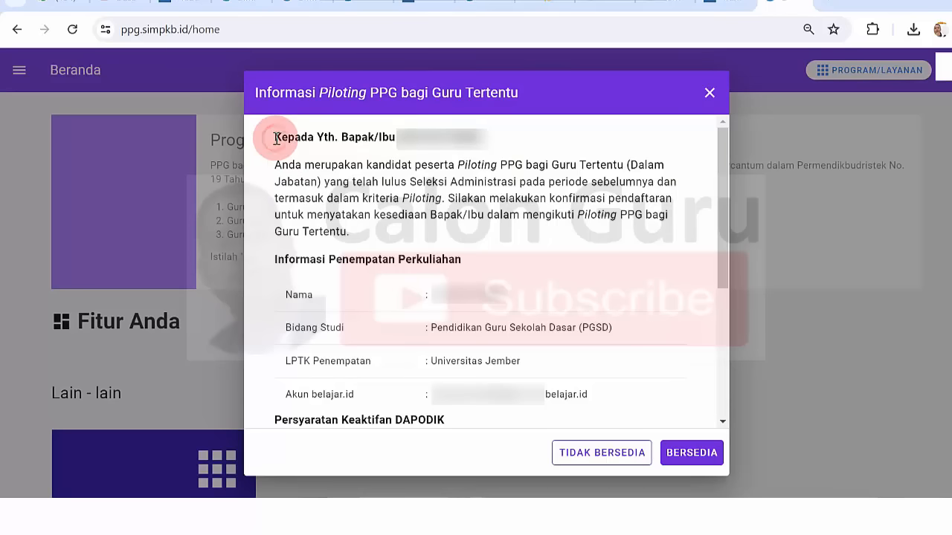
drag(275, 138, 283, 138)
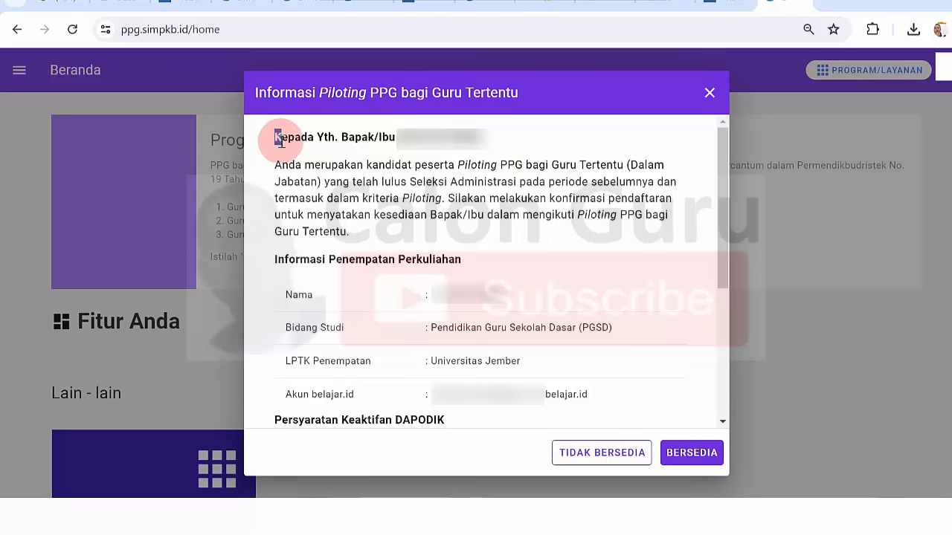
drag(482, 166, 496, 182)
click(496, 182)
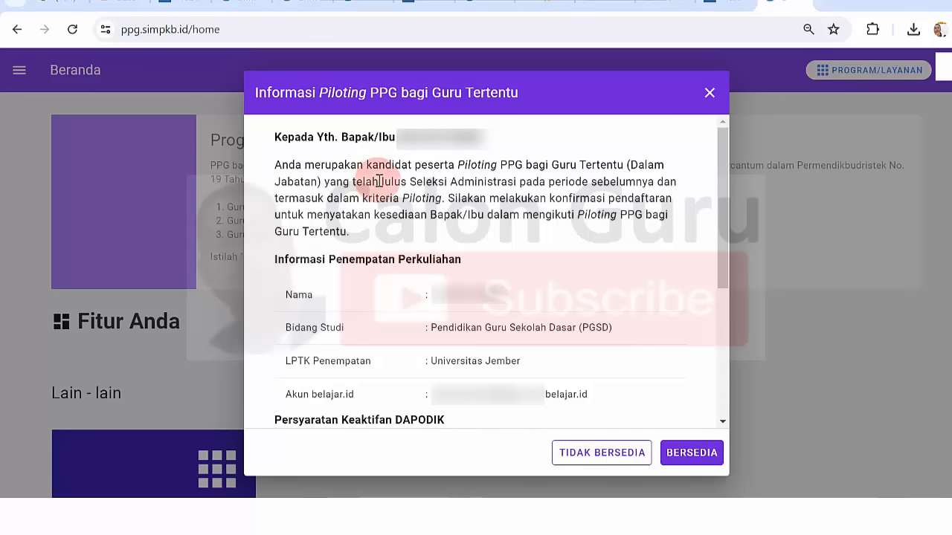
drag(381, 182, 612, 214)
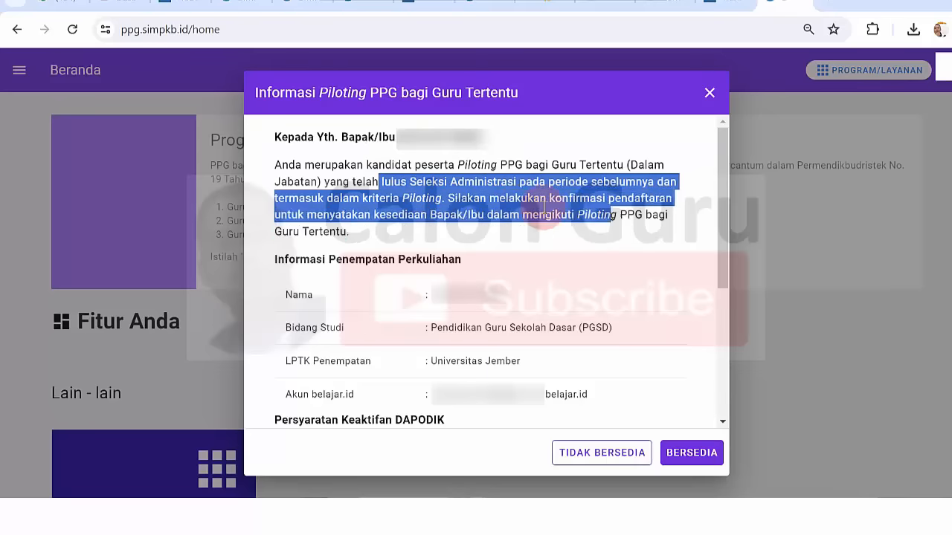
drag(545, 211, 461, 212)
click(461, 208)
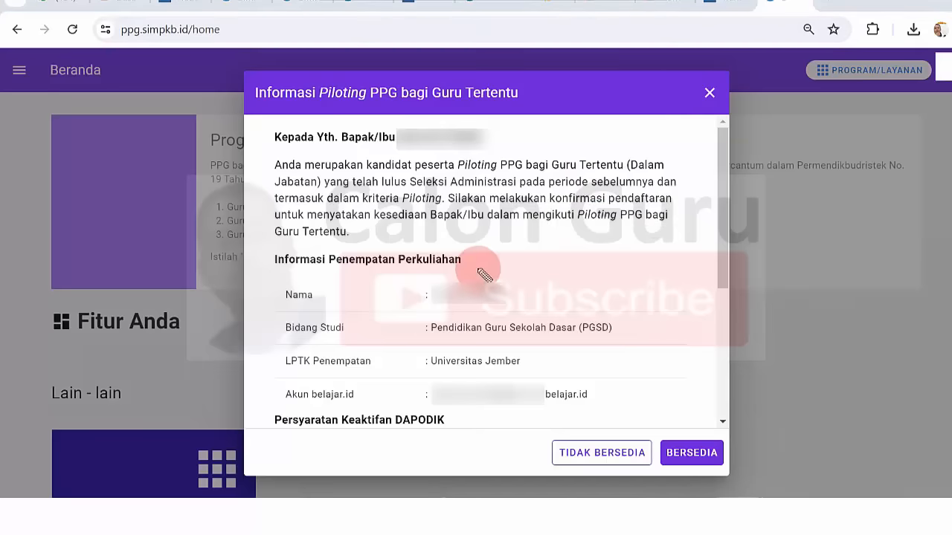
Underline the name, Bidang Studi and LPTK Penempatan entries in the lecture placement information
mouse_move(430, 306)
mouse_down()
mouse_move(462, 307)
mouse_move(503, 335)
mouse_up()
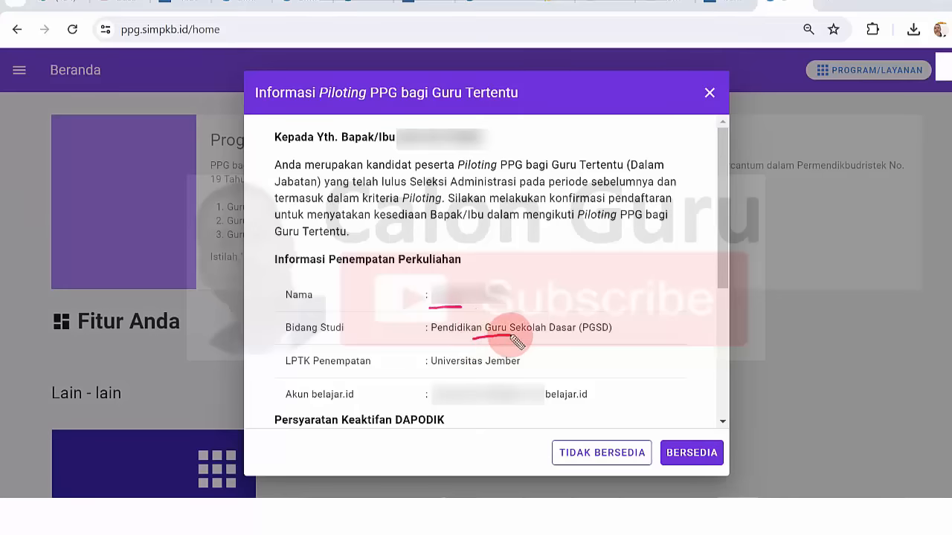
drag(291, 366, 308, 367)
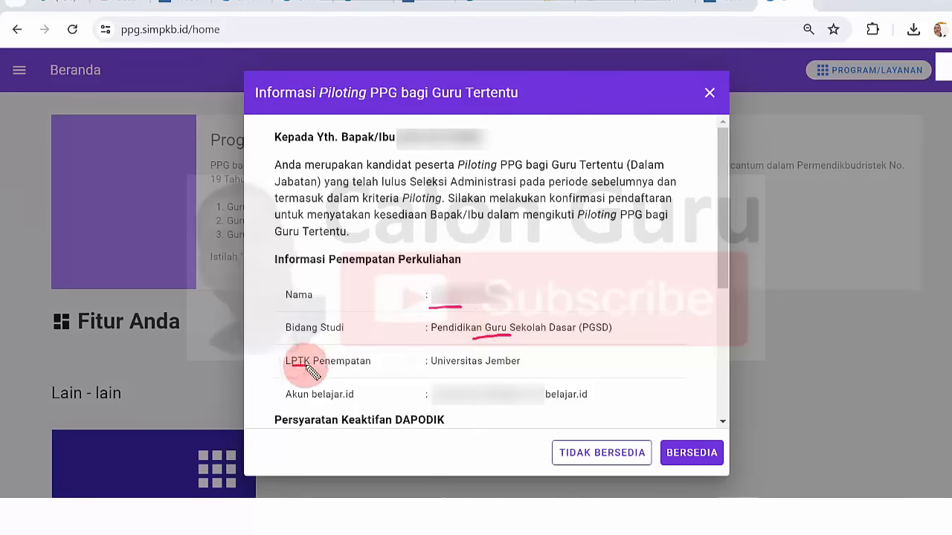
drag(438, 370, 501, 372)
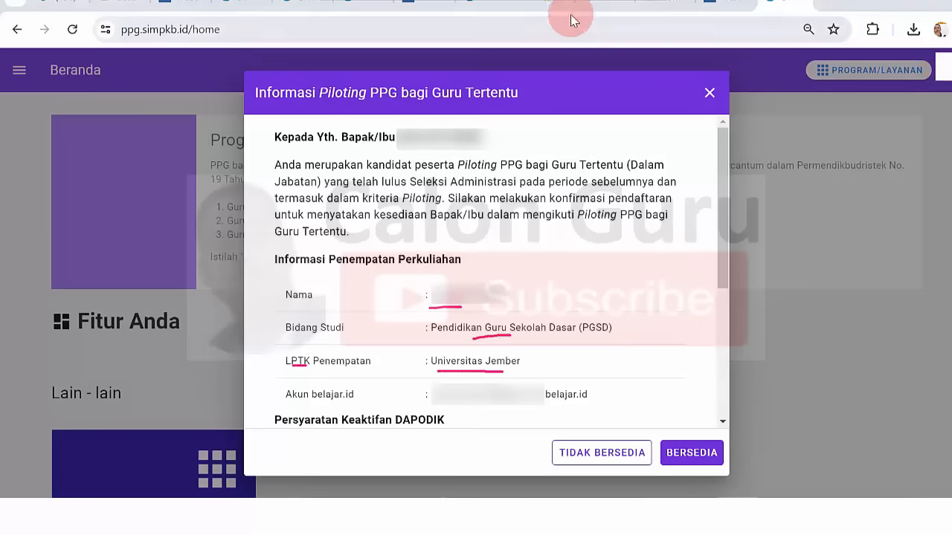
Underline the Persyaratan Keaktifan DAPODIK heading and its active status, NIK and Jenis PTK entries, and clear the markings
key(Page_Down)
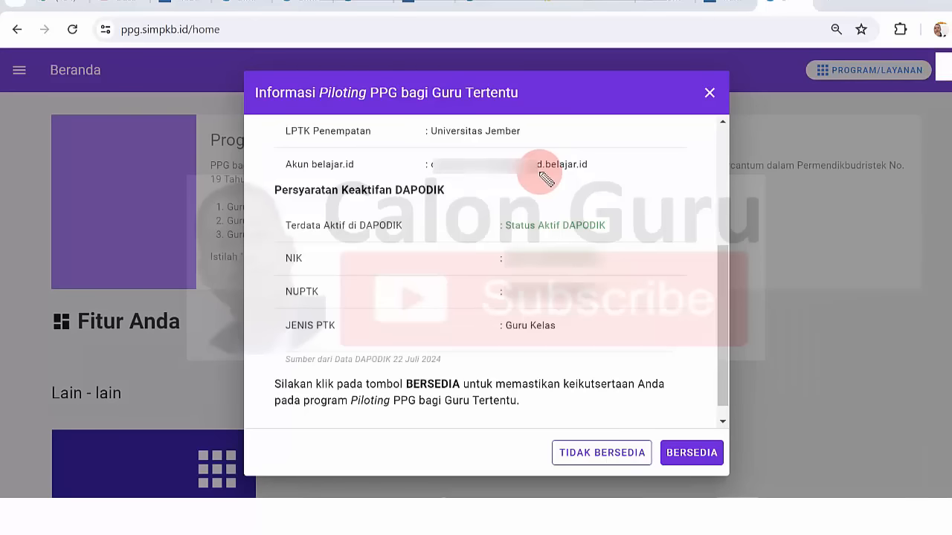
drag(292, 200, 412, 202)
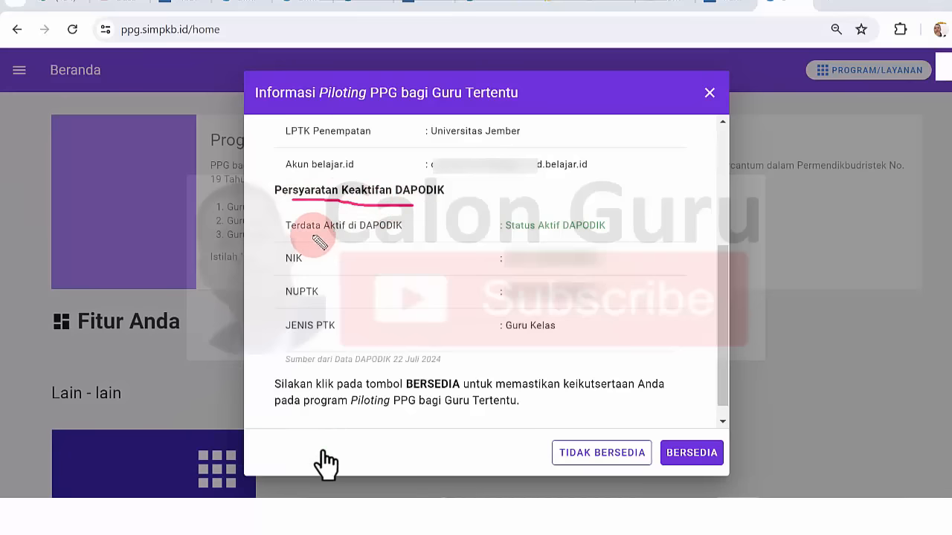
drag(313, 236, 369, 236)
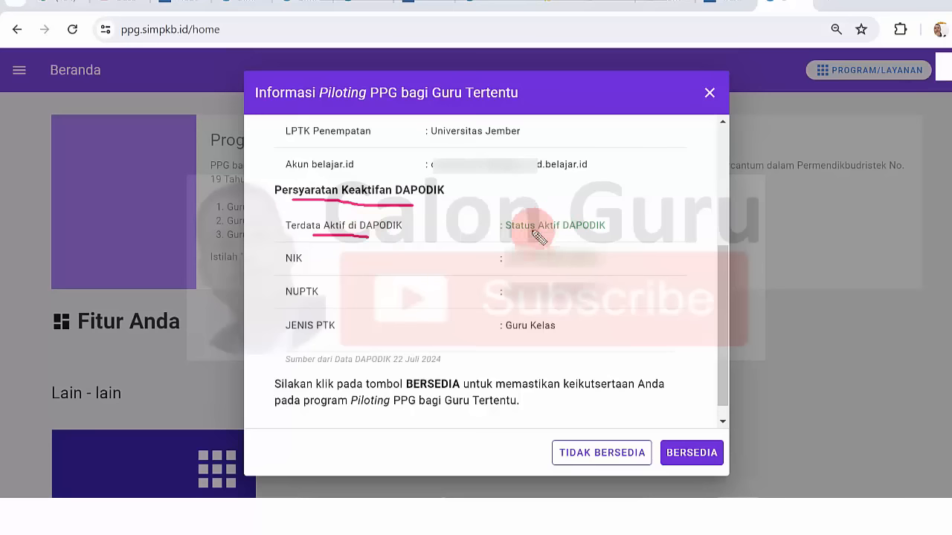
drag(524, 233, 579, 235)
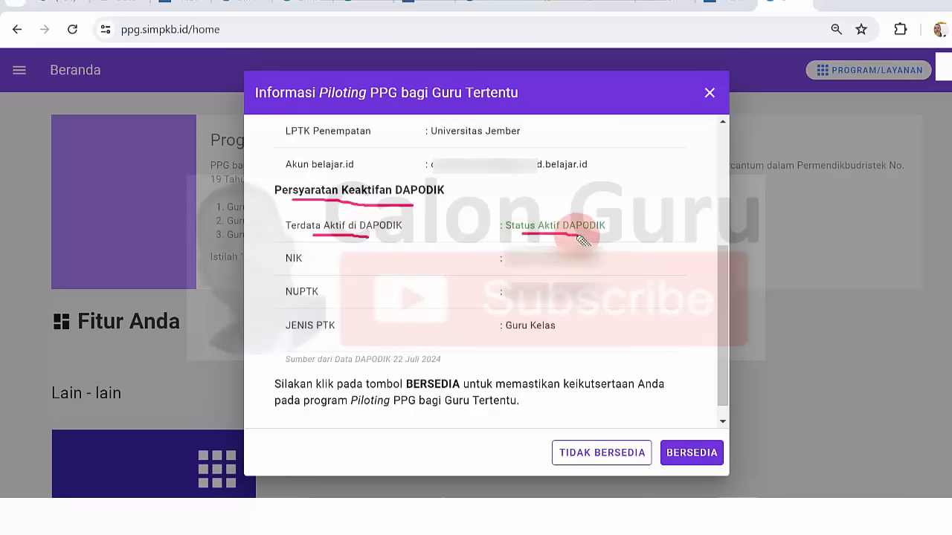
drag(508, 270, 529, 274)
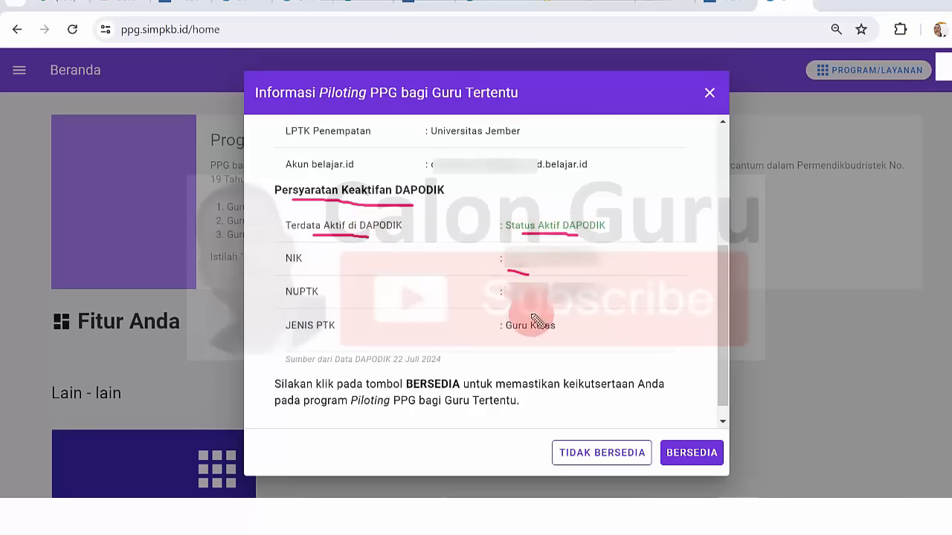
drag(513, 336, 531, 339)
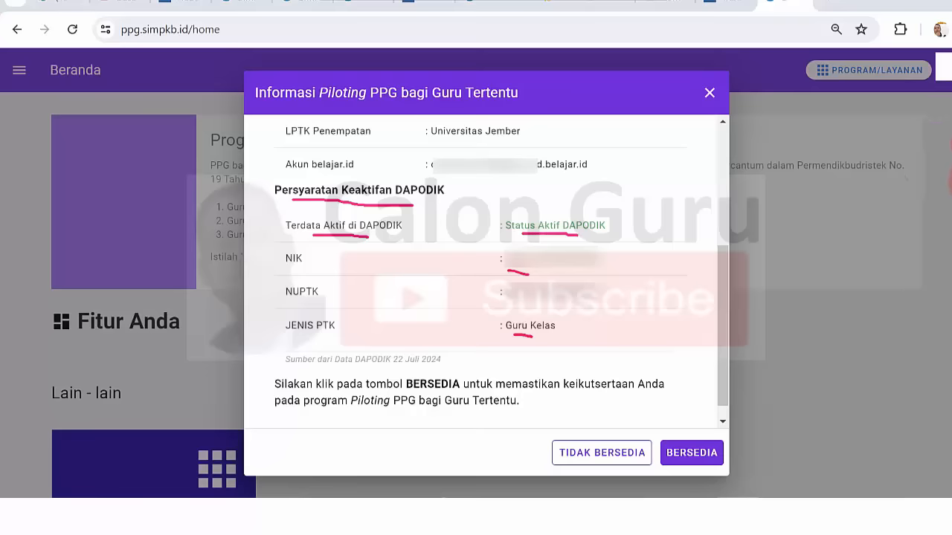
key(Escape)
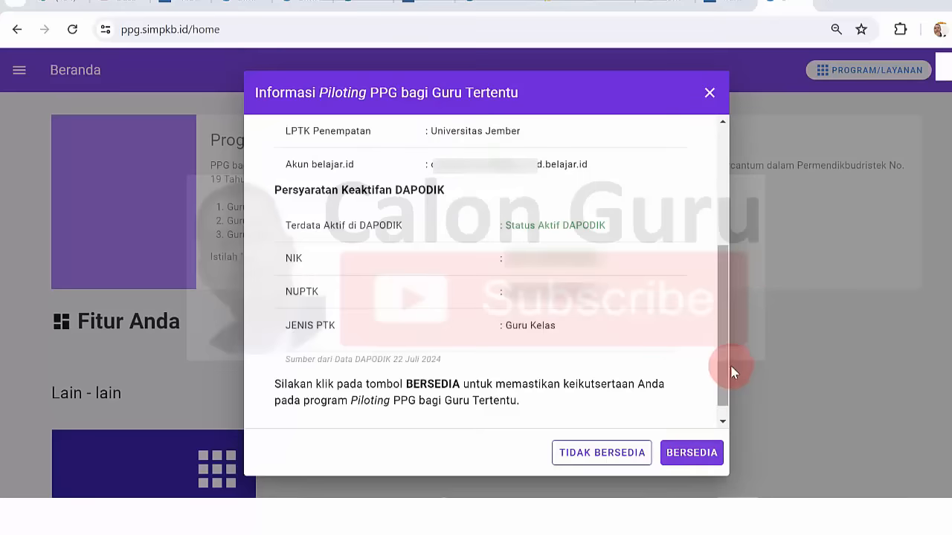
Declare willingness (BERSEDIA) to take part in the Piloting PPG bagi Guru Tertentu program
scroll(721, 357, down, 1)
drag(721, 358, 724, 357)
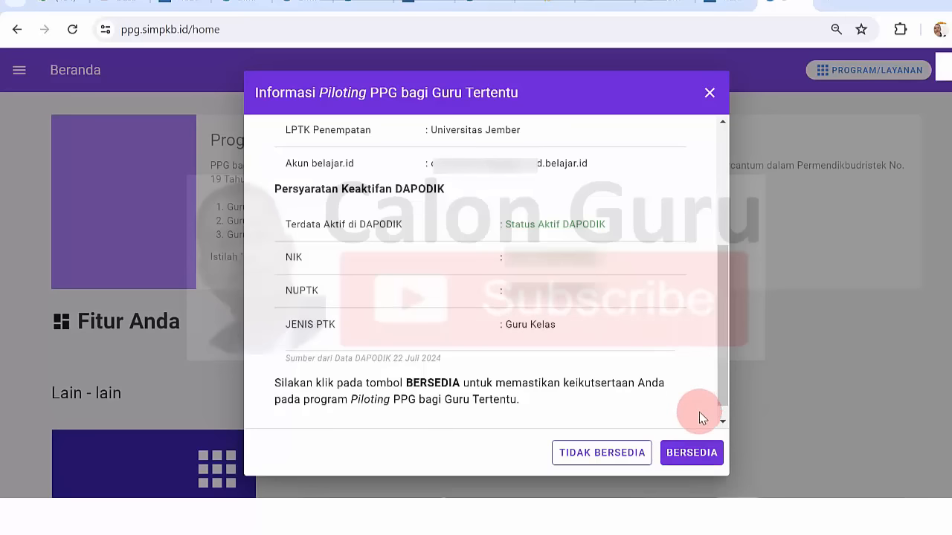
click(690, 454)
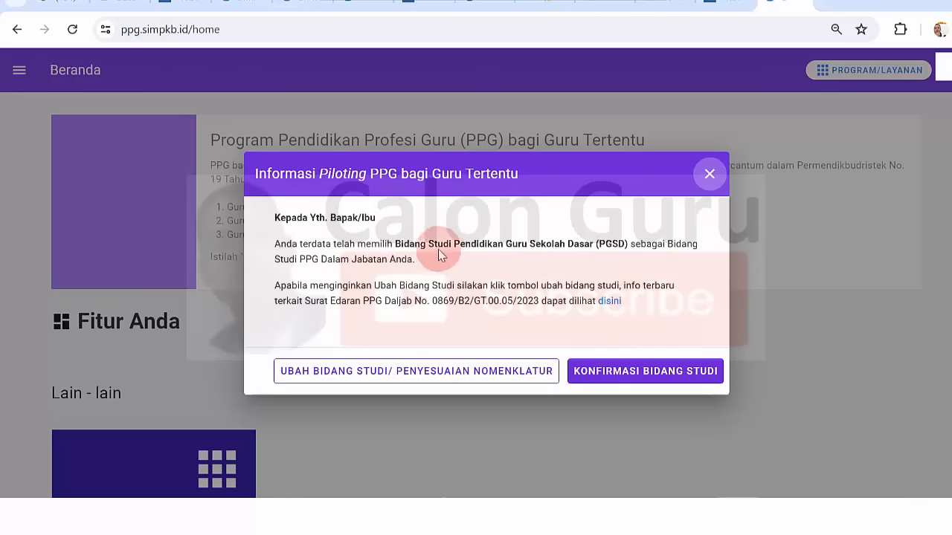
Review the field-of-study notice and its change option, and confirm Pendidikan Guru Sekolah Dasar (PGSD) as the Bidang Studi
drag(426, 246, 414, 260)
click(355, 298)
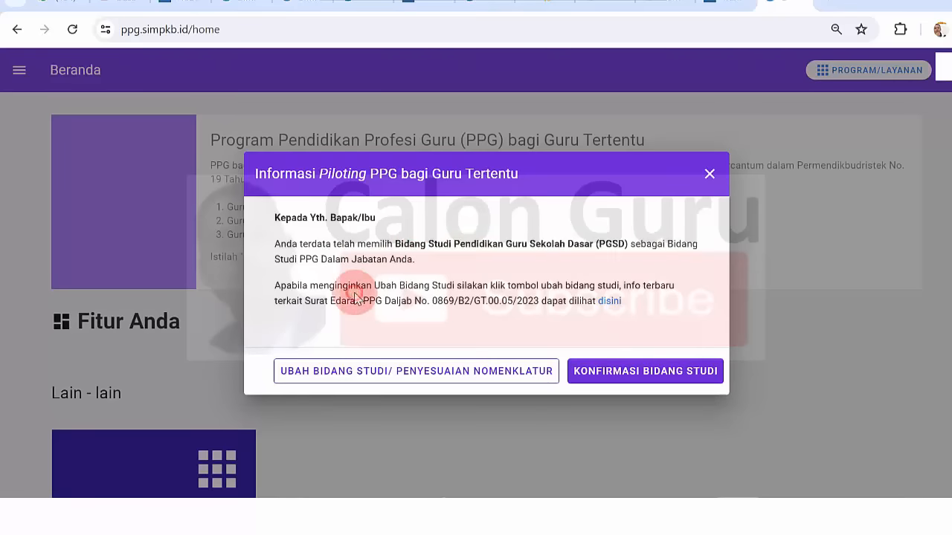
drag(384, 290, 417, 300)
drag(548, 304, 559, 282)
click(560, 283)
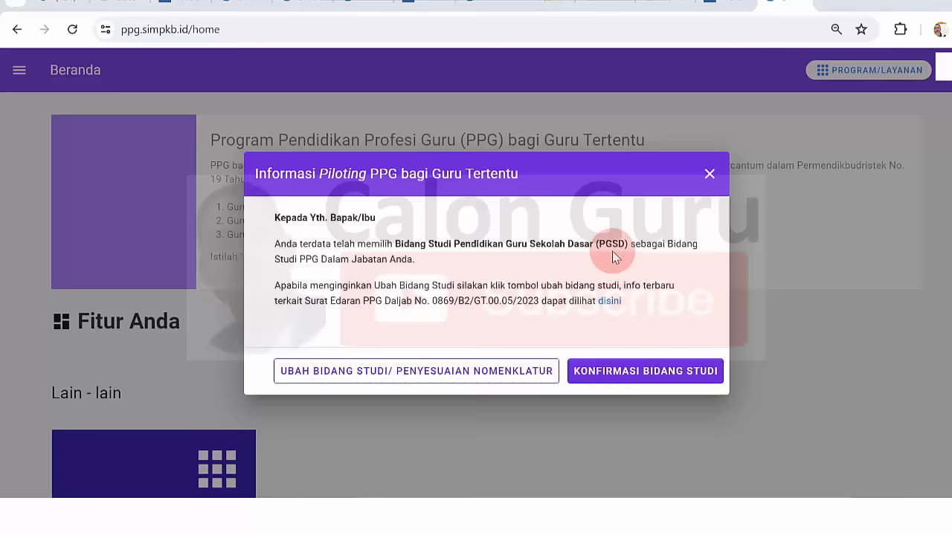
click(644, 371)
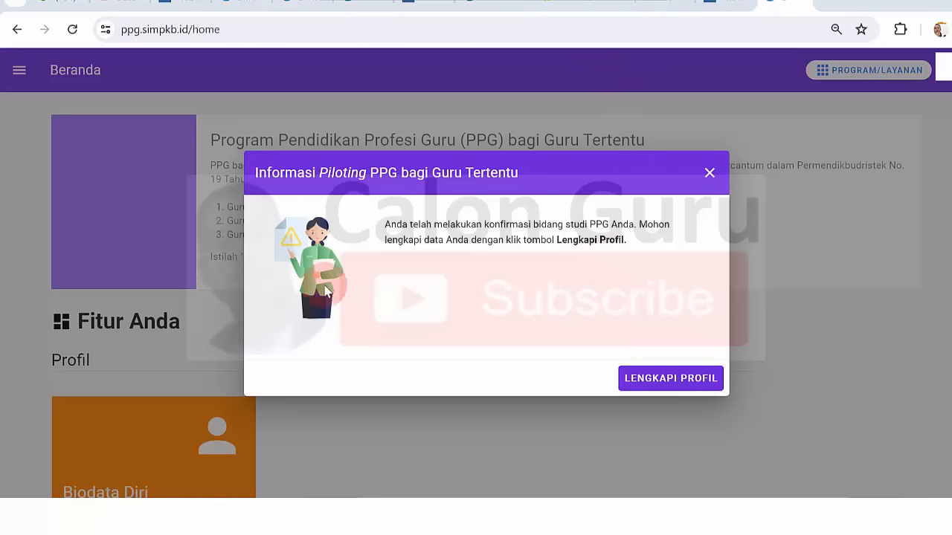
Go on to complete the profile and highlight the Linieritas S1/D4 dengan Bidang Studi PPG requirement in the status list
click(685, 379)
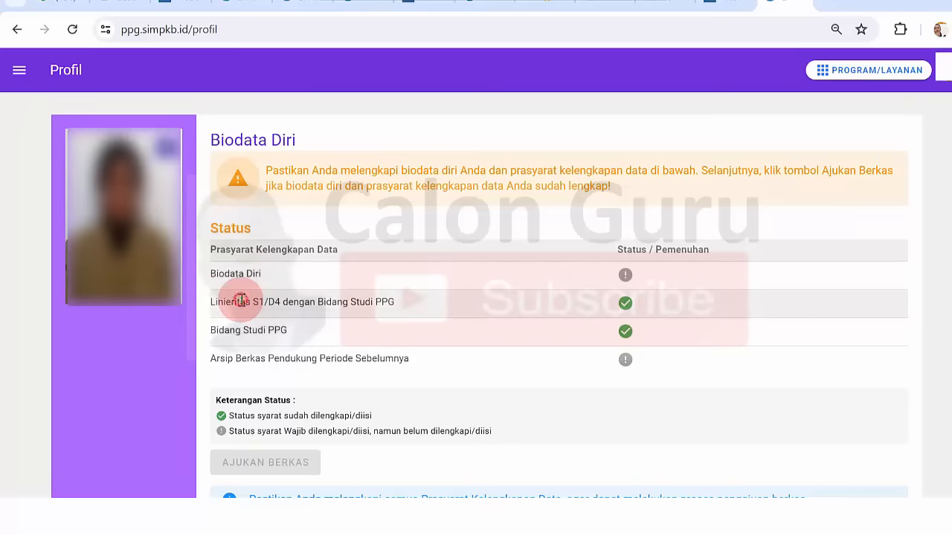
drag(241, 300, 627, 309)
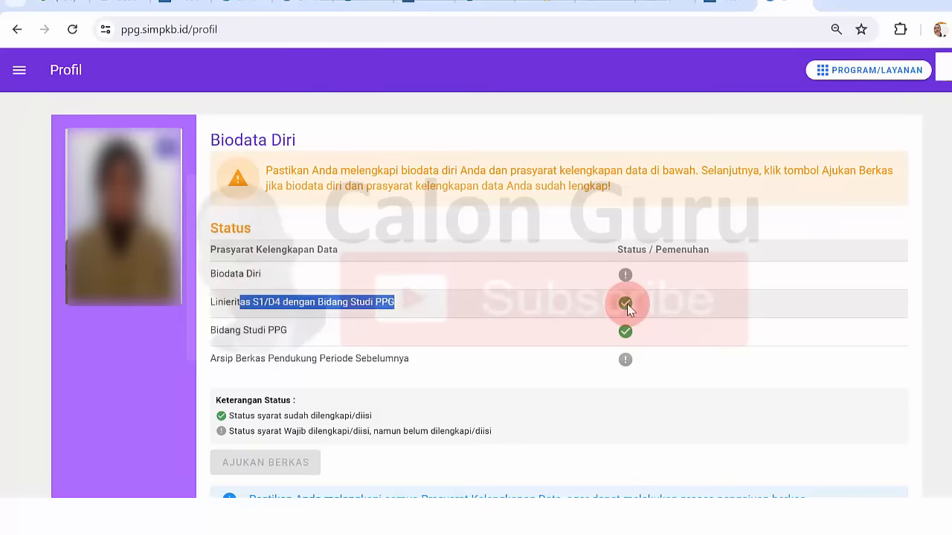